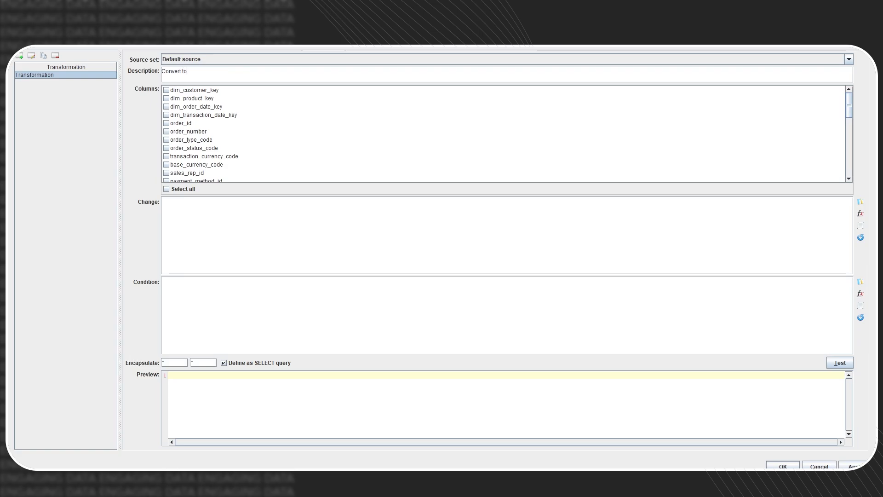
# Complete the transformation's description as "Convert to decimal" and select the sale_amount column.
pyautogui.write('decimal')
pyautogui.scroll(-7, 212, 138)
pyautogui.click(187, 156)
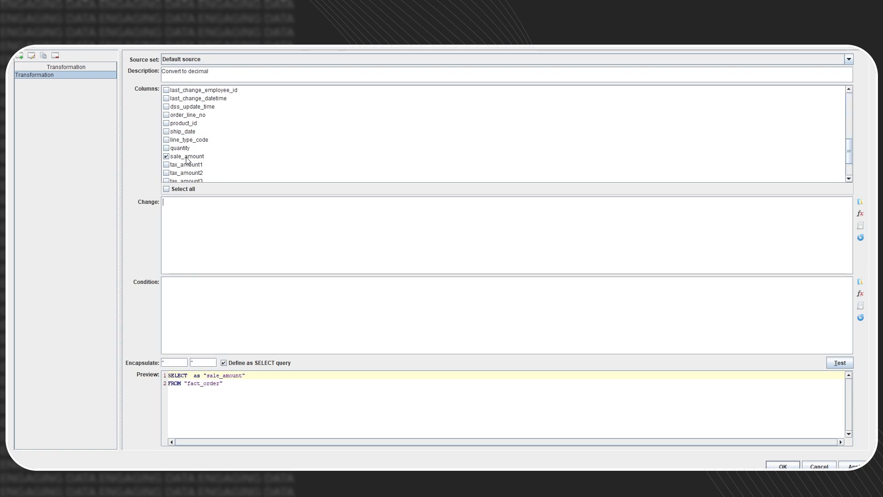
# Define the transformation's change expression as CAST(sale_amount as DECIMAL).
pyautogui.click(187, 212)
pyautogui.write('CAST(sa')
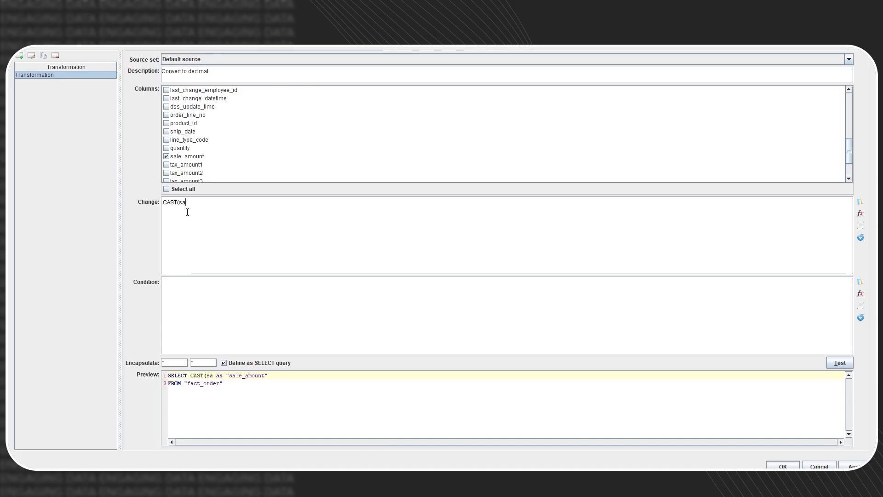
pyautogui.write('le_amount as DECIMAL')
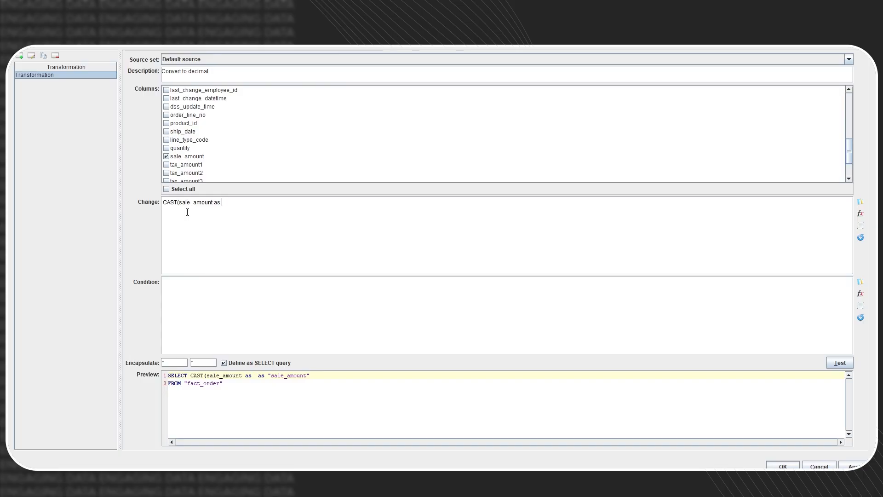
pyautogui.write(')')
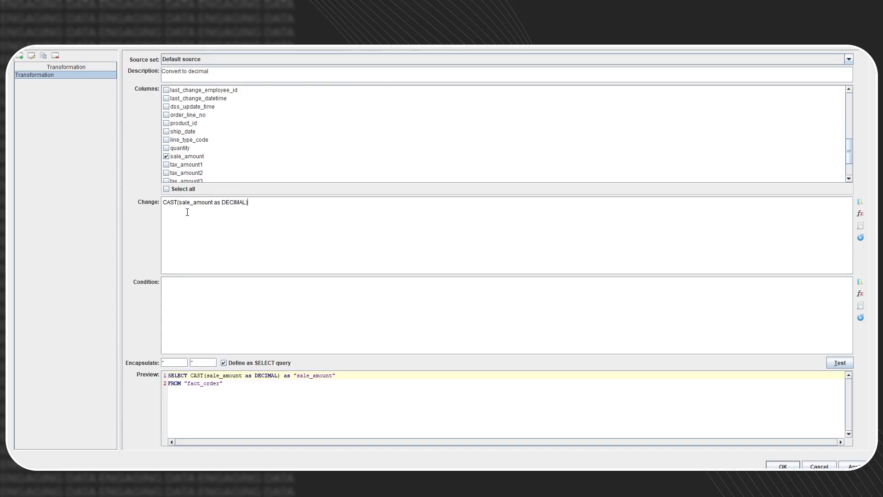
# Test the transformation and reduce the validation query's select list to the CAST(sale_amount as DECIMAL) column alone.
pyautogui.click(844, 364)
pyautogui.click(444, 144)
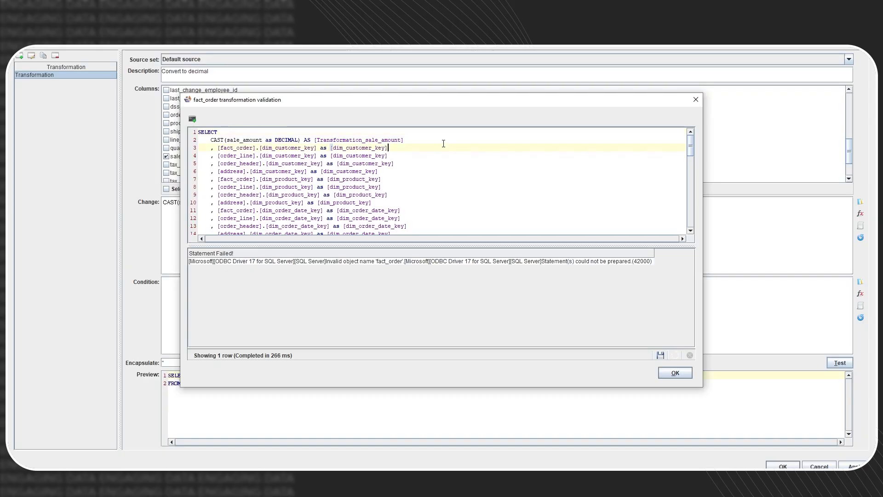
pyautogui.hotkey('ctrl', 'a')
pyautogui.hotkey('shift', 'Up')
pyautogui.hotkey('shift', 'Up')
pyautogui.hotkey('shift', 'Up')
pyautogui.hotkey('shift', 'Up')
pyautogui.hotkey('shift', 'Up')
pyautogui.hotkey('shift', 'Up')
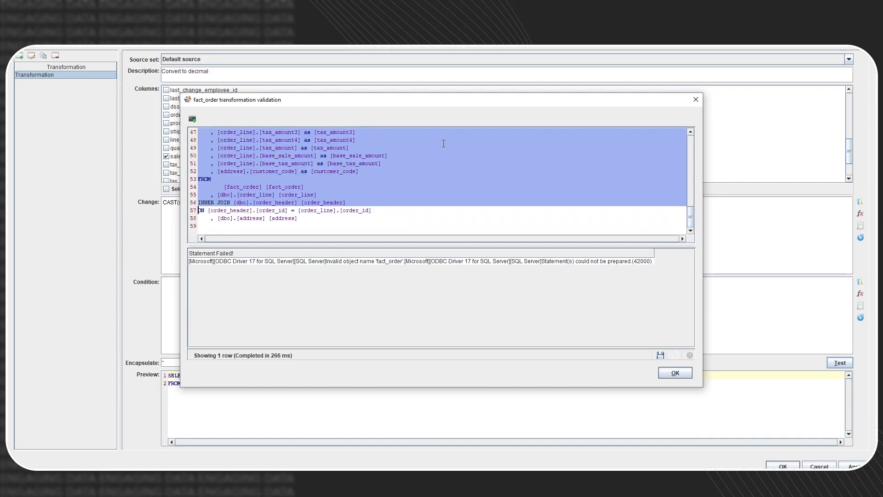
pyautogui.press('Delete')
pyautogui.press('Return')
pyautogui.hotkey('shift', 'Home')
pyautogui.press('BackSpace')
# Remove fact_order from the validation query's FROM clause so that it starts with [dbo].[order_line].
pyautogui.press('Down')
pyautogui.hotkey('shift', 'Down')
pyautogui.hotkey('shift', 'Down')
pyautogui.hotkey('ctrl', 'shift', 'Right')
pyautogui.hotkey('ctrl', 'shift', 'Right')
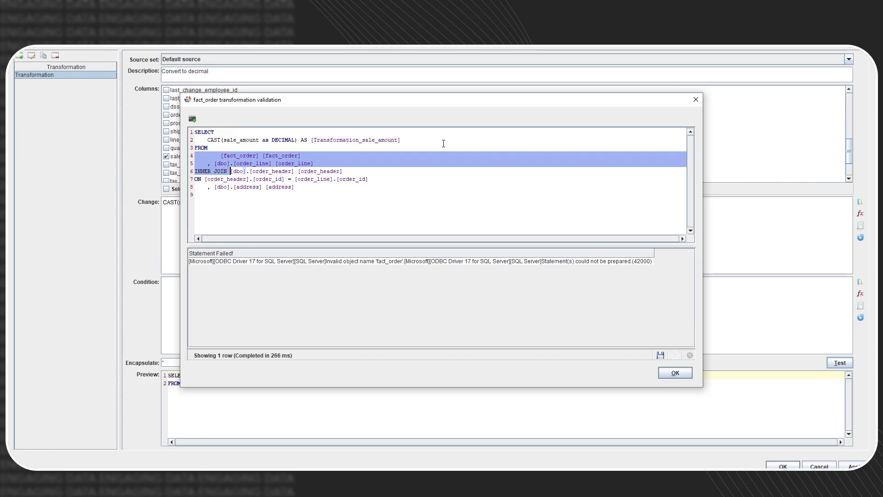
pyautogui.hotkey('ctrl', 'shift', 'Left')
pyautogui.hotkey('ctrl', 'shift', 'Left')
pyautogui.hotkey('ctrl', 'shift', 'Left')
pyautogui.hotkey('ctrl', 'shift', 'Left')
pyautogui.hotkey('shift', 'Left')
pyautogui.press('Delete')
pyautogui.press('BackSpace')
# Delete the order_header join, its ON condition and the address table from the validation query.
pyautogui.hotkey('shift', 'Down')
pyautogui.hotkey('shift', 'Down')
pyautogui.hotkey('shift', 'Down')
pyautogui.hotkey('shift', 'Down')
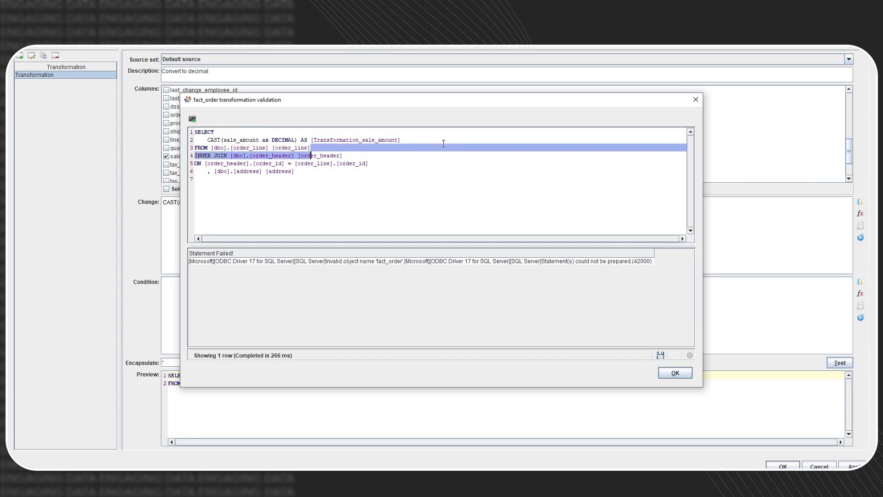
pyautogui.press('Delete')
# Run the reduced validation query, close the validation and save the fact_order transformation.
pyautogui.hotkey('ctrl', 'Return')
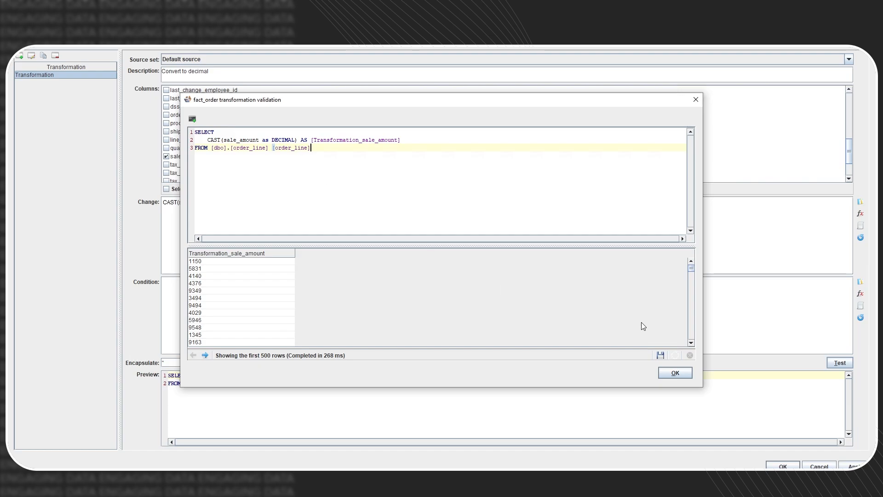
pyautogui.click(674, 372)
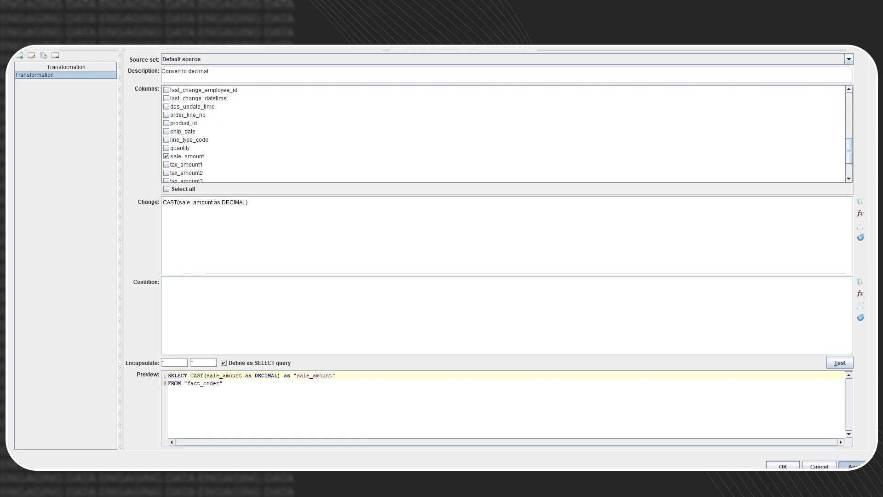
pyautogui.click(783, 466)
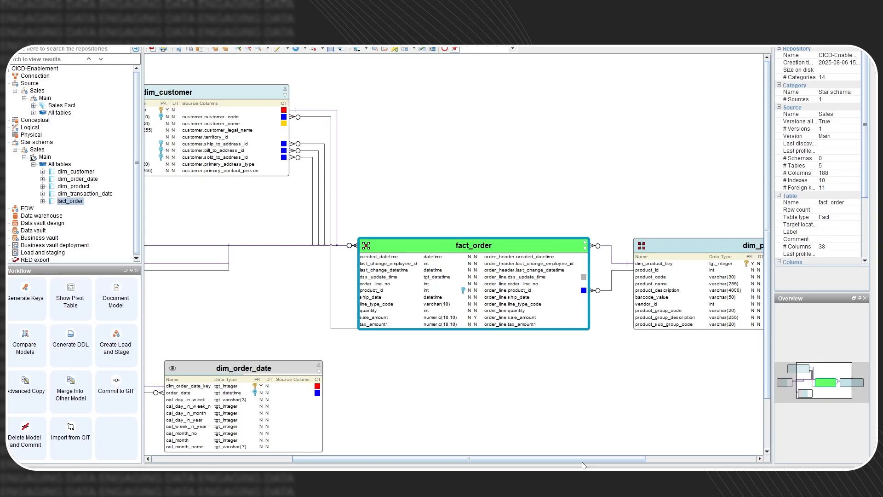
# Commit the Sales star schema model to Git with the message "Updates to data transformation".
pyautogui.click(121, 400)
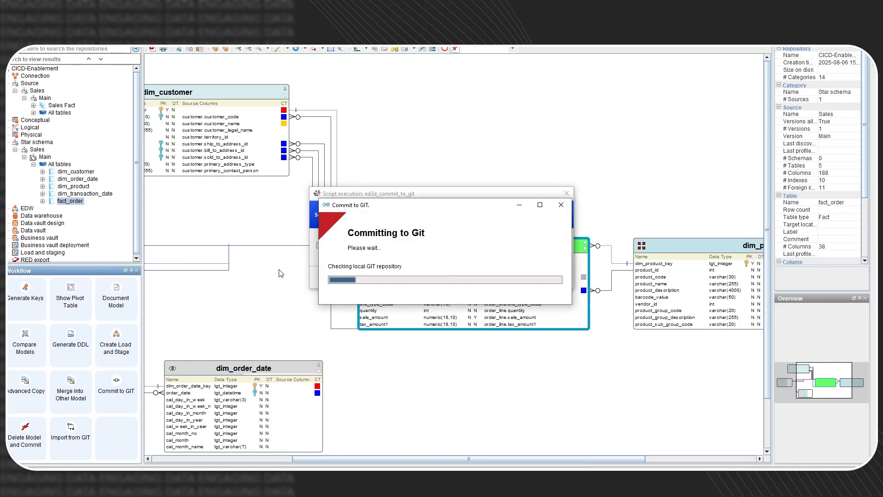
pyautogui.write('Updates to data transfor')
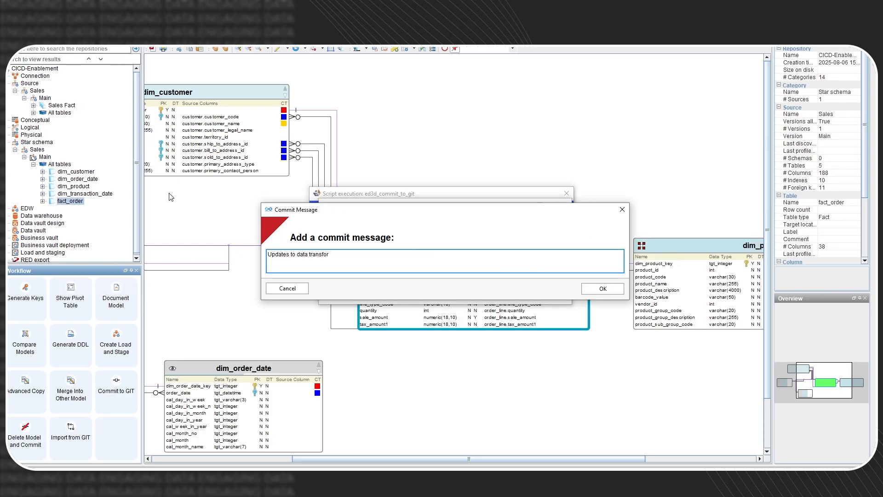
pyautogui.write('mation')
pyautogui.press('Return')
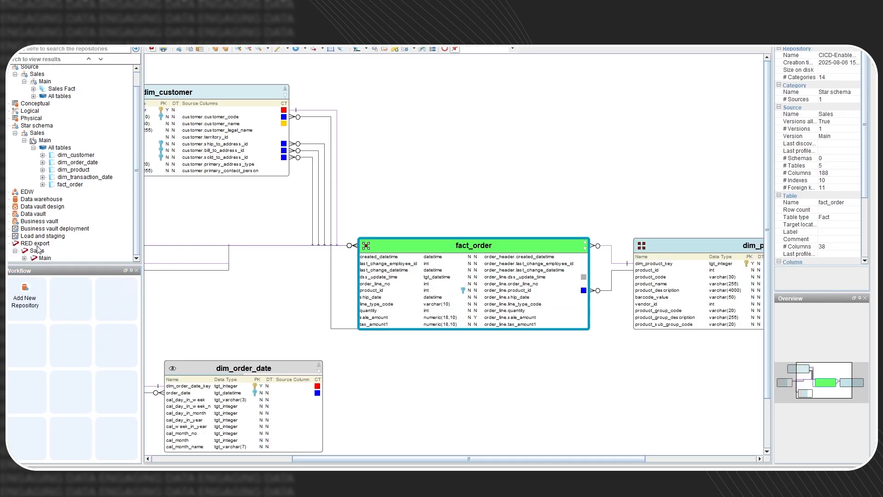
# Generate load and stage tables from the Sales star schema into a new load and staging version named Dev.
pyautogui.click(38, 251)
pyautogui.click(42, 259)
pyautogui.click(82, 176)
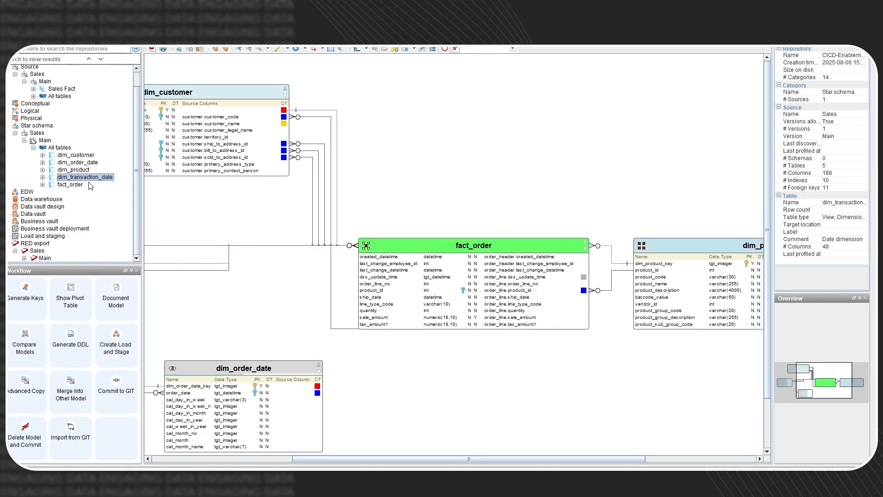
pyautogui.click(116, 346)
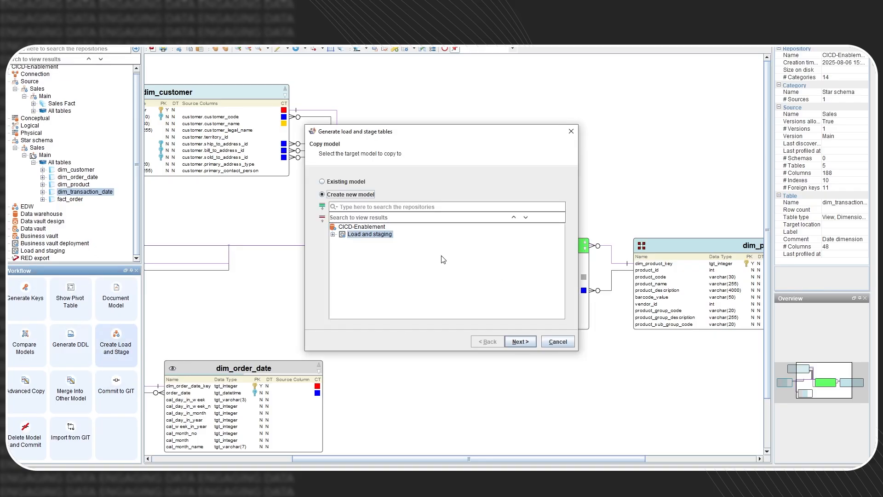
pyautogui.click(520, 342)
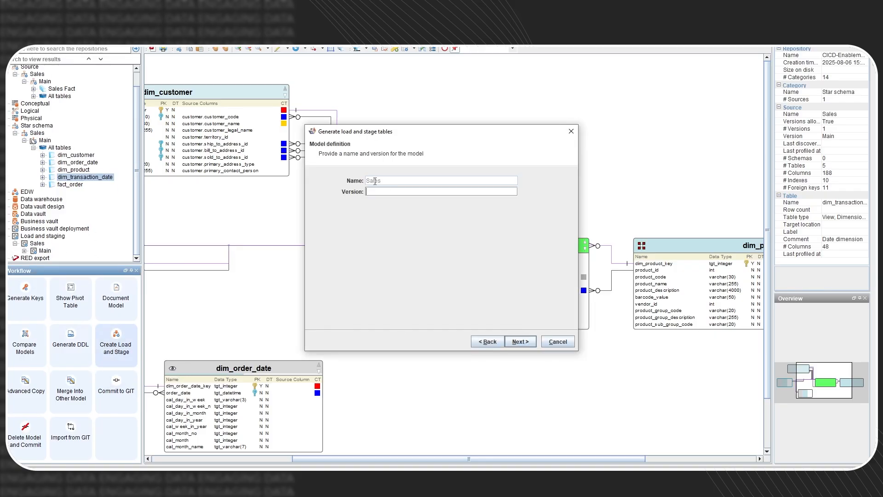
pyautogui.press('BackSpace')
pyautogui.press('BackSpace')
pyautogui.write('Dev')
pyautogui.click(520, 342)
pyautogui.click(521, 342)
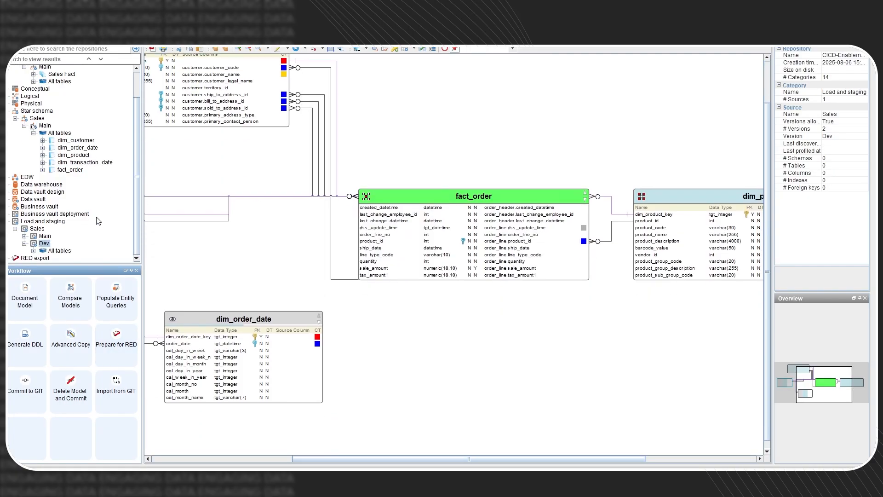
# Delete the Main version of the Sales load and staging model.
pyautogui.rightClick(45, 236)
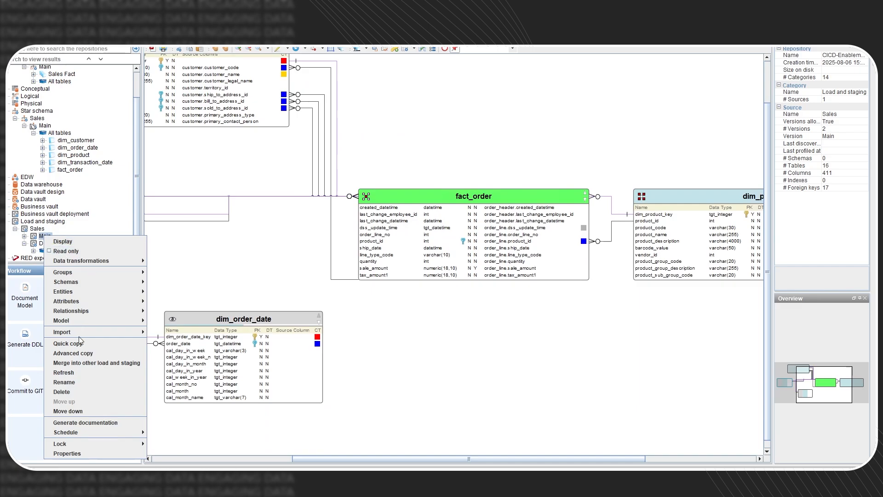
pyautogui.click(85, 394)
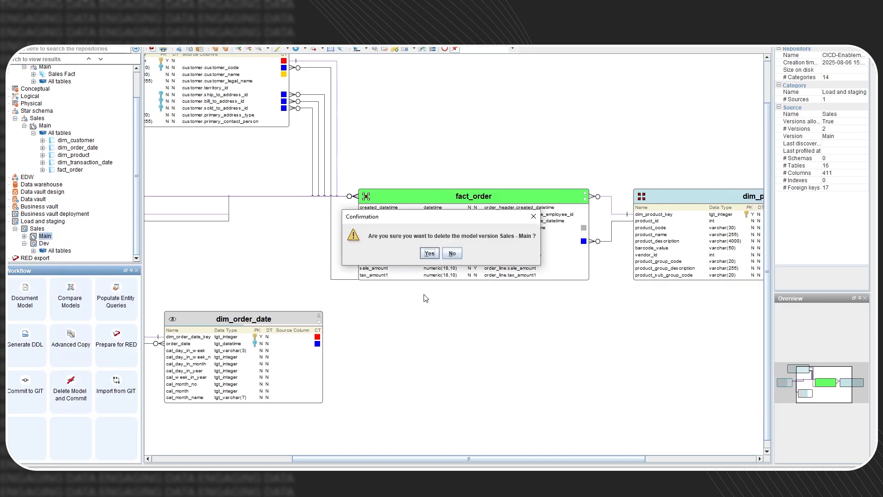
pyautogui.click(435, 254)
# Rename the Dev version of the Sales load and staging model to Main.
pyautogui.rightClick(46, 243)
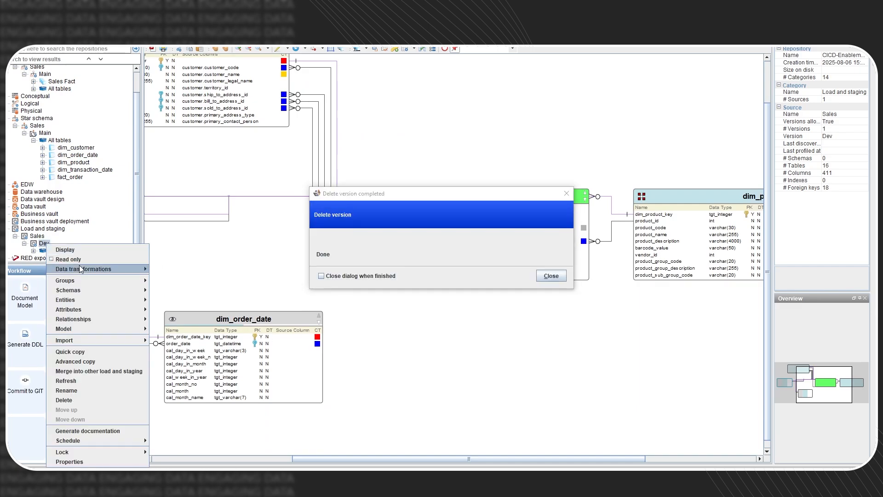
pyautogui.click(101, 391)
pyautogui.write('Main')
pyautogui.press('Return')
pyautogui.press('Return')
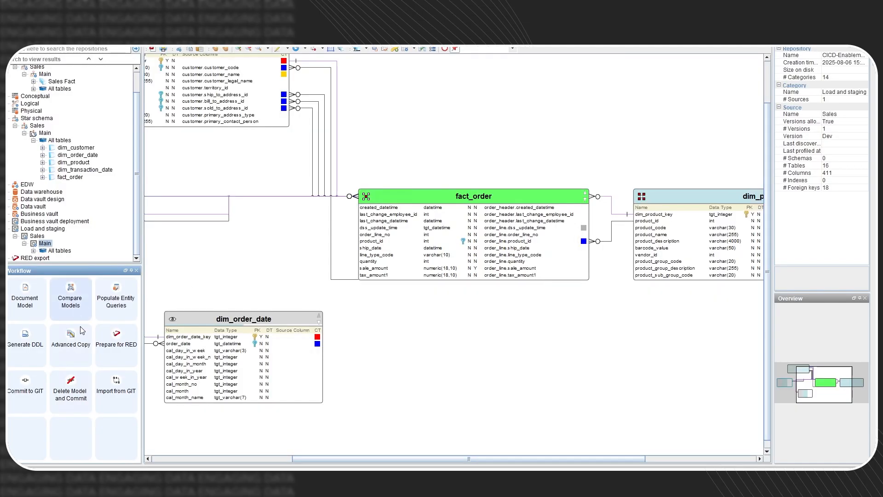
# Commit the Main version of the Sales load and staging model to Git.
pyautogui.click(42, 387)
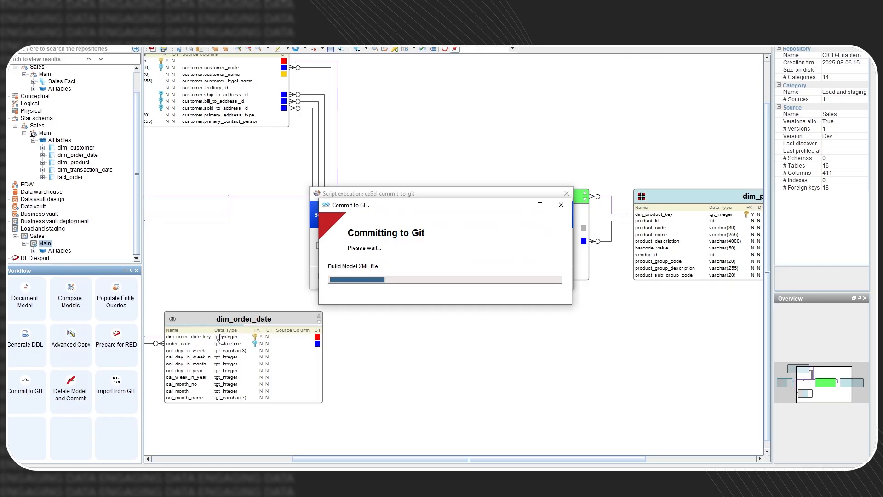
pyautogui.press('Return')
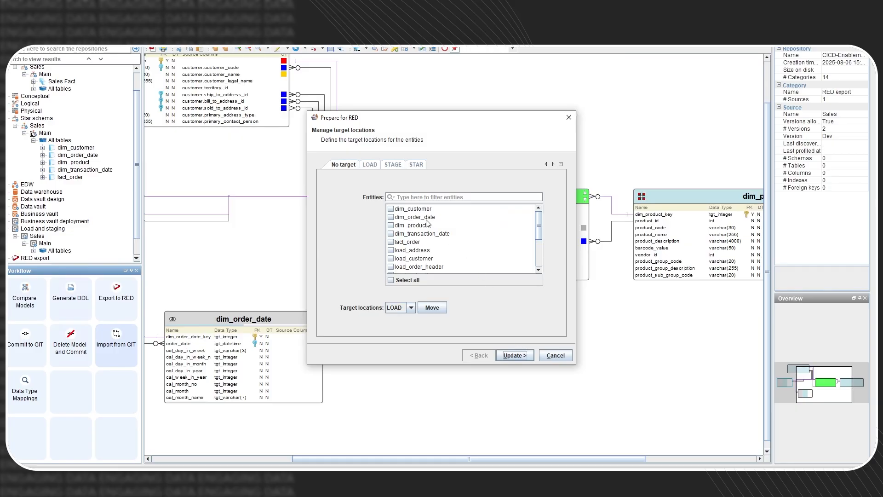
# Move the dimension tables and fact_order to the STAR target location and the load tables to LOAD.
pyautogui.click(391, 209)
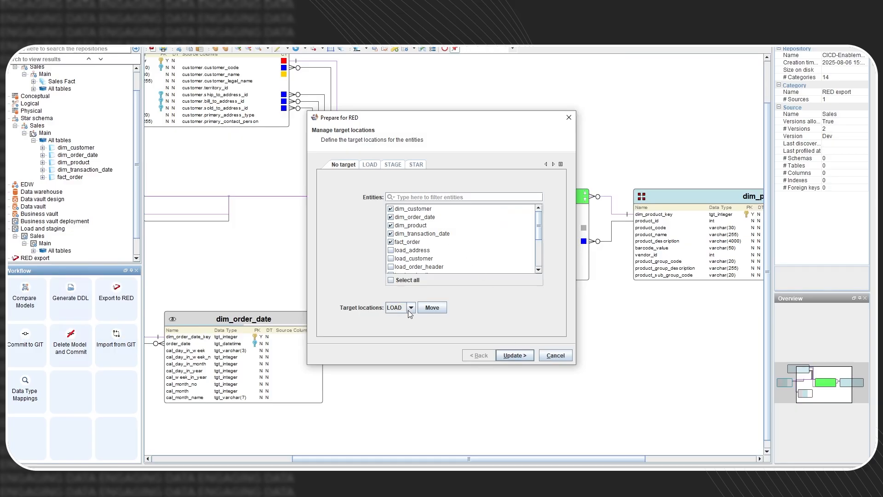
pyautogui.click(410, 308)
pyautogui.click(408, 336)
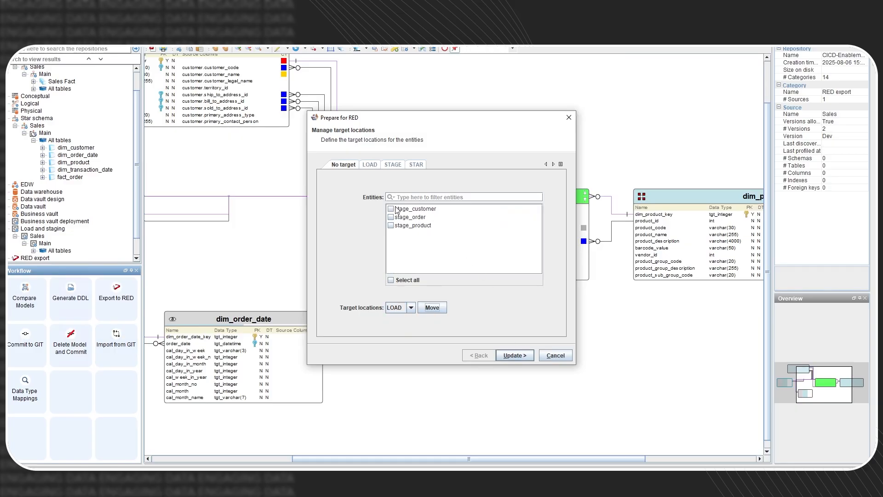
# Move stage_customer, stage_order and stage_product to the STAGE target location.
pyautogui.click(391, 209)
pyautogui.click(391, 218)
pyautogui.click(391, 226)
pyautogui.click(400, 308)
pyautogui.click(400, 327)
pyautogui.click(432, 308)
# Update the target locations, apply the data type mappings and model conversion, and finish preparing the model for RED.
pyautogui.click(515, 360)
pyautogui.click(524, 357)
pyautogui.click(523, 357)
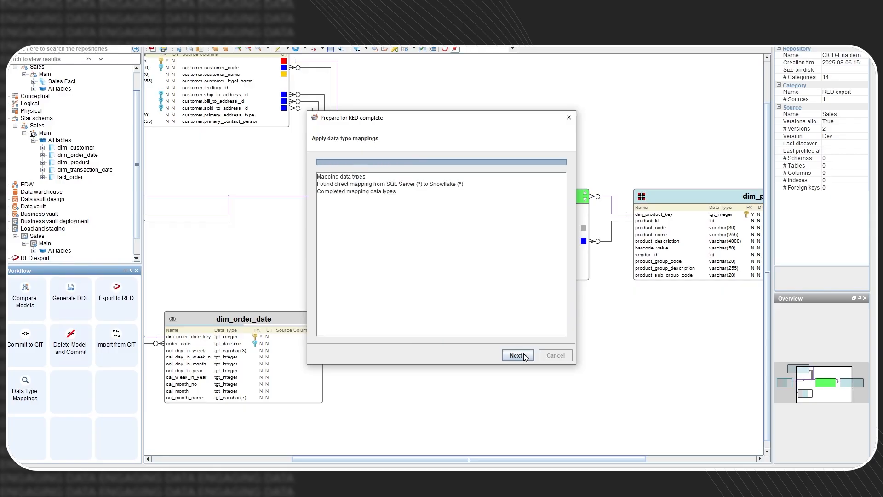
pyautogui.click(524, 357)
pyautogui.click(525, 357)
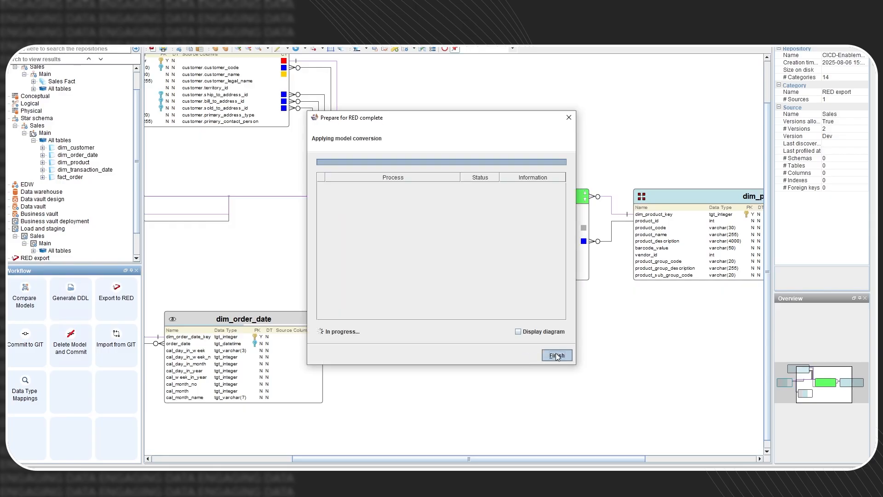
pyautogui.click(555, 356)
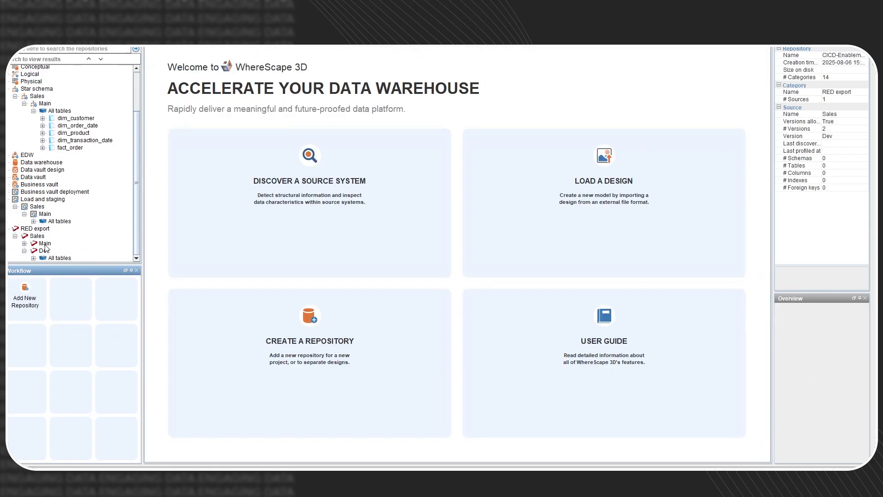
# Delete the Main version of the Sales RED export model and dismiss the completion dialog.
pyautogui.rightClick(46, 244)
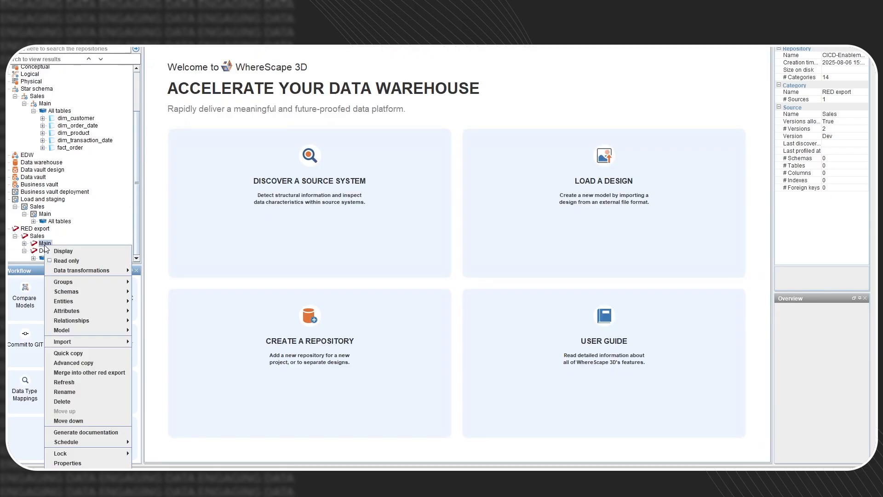
pyautogui.click(84, 401)
pyautogui.click(427, 252)
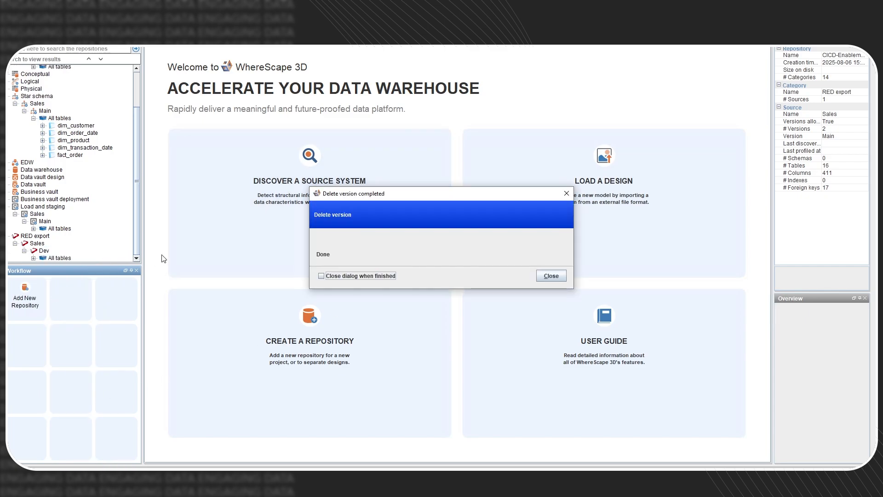
pyautogui.click(557, 276)
# Rename the Dev version of the Sales RED export model to Main.
pyautogui.rightClick(38, 256)
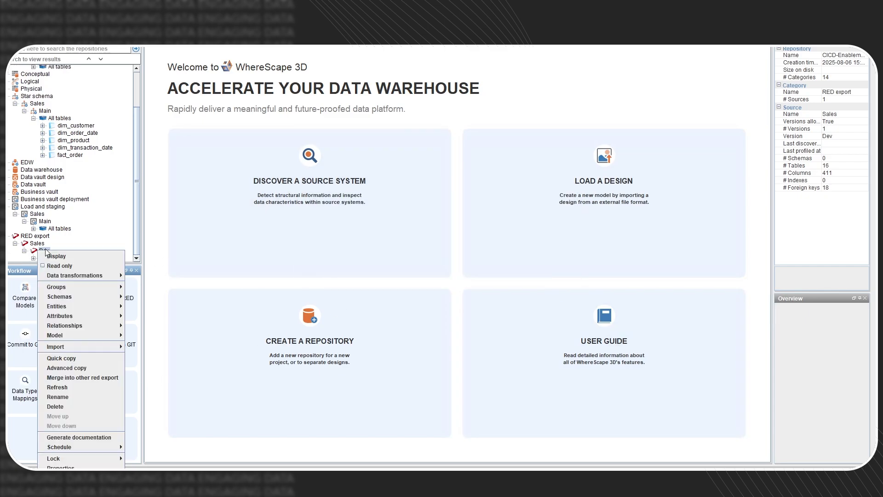
pyautogui.click(68, 399)
pyautogui.write('Main')
pyautogui.press('Return')
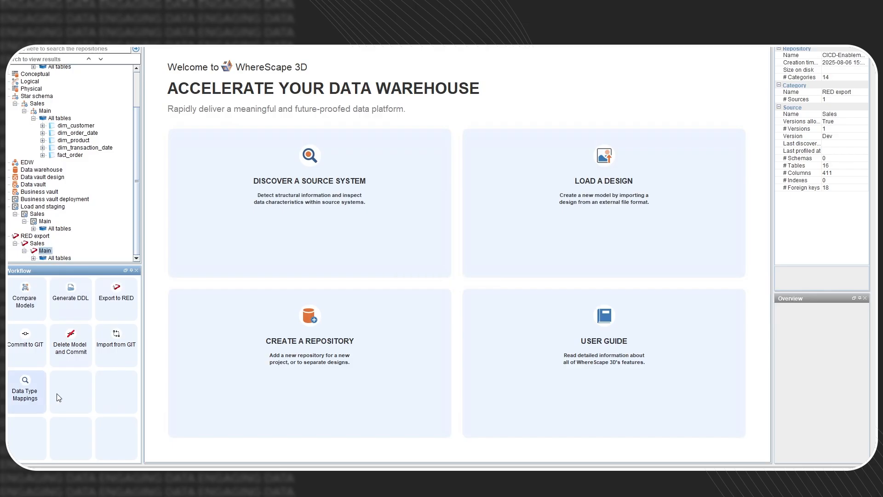
# Commit the Sales RED export model to Git with the message "Updates to the Sales star schema".
pyautogui.click(30, 346)
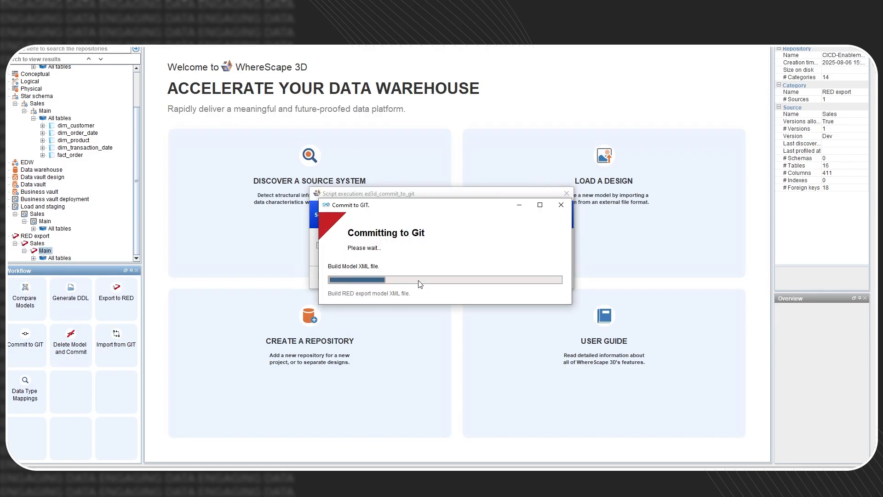
pyautogui.write('Updates to the Sales star')
pyautogui.write('schema')
pyautogui.click(604, 291)
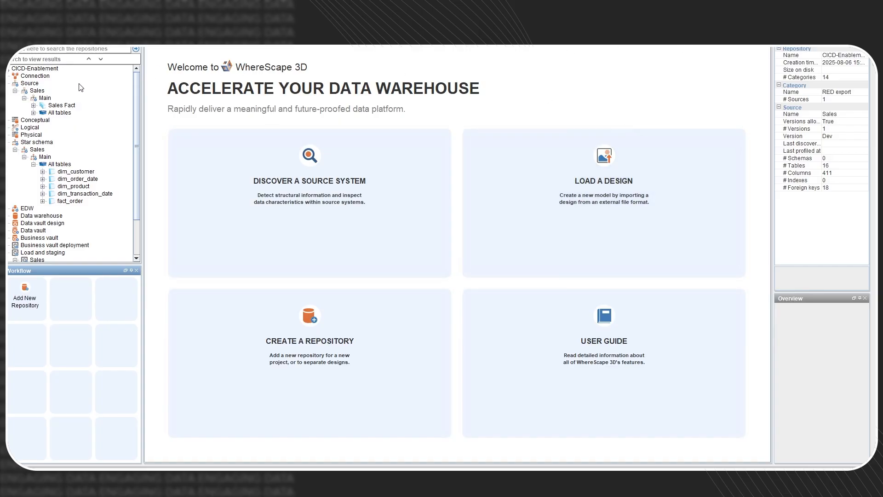
# Close the developer's feature branch and merge it into the development branch.
pyautogui.click(36, 84)
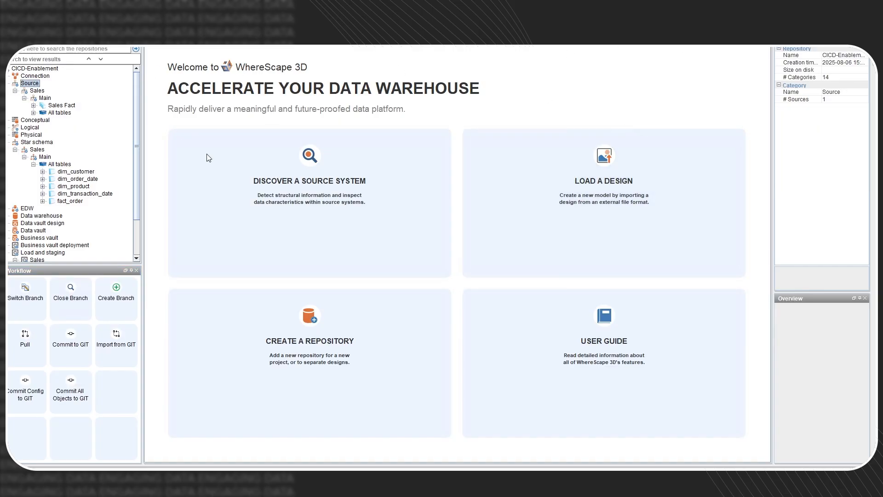
pyautogui.click(79, 303)
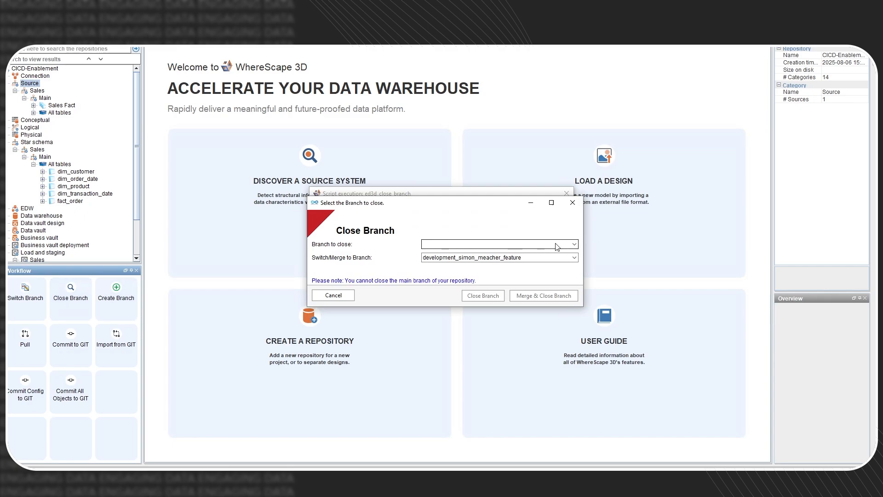
pyautogui.click(574, 245)
pyautogui.click(551, 260)
pyautogui.click(575, 257)
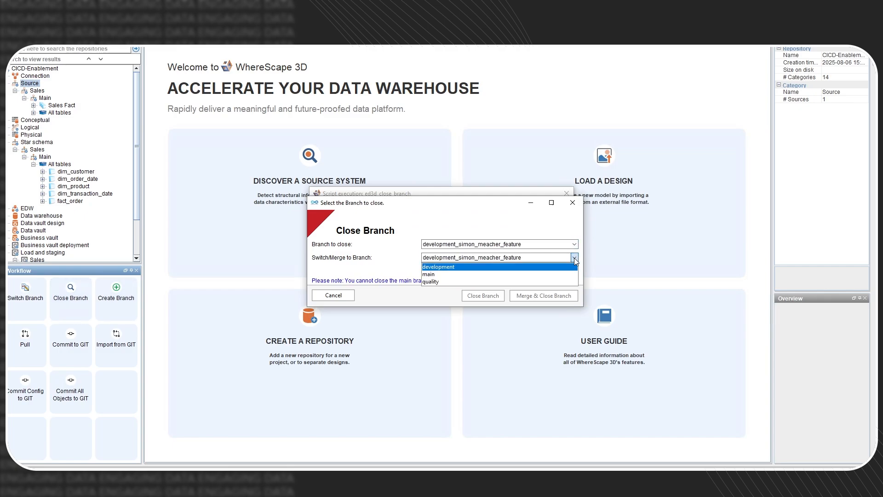
pyautogui.click(533, 271)
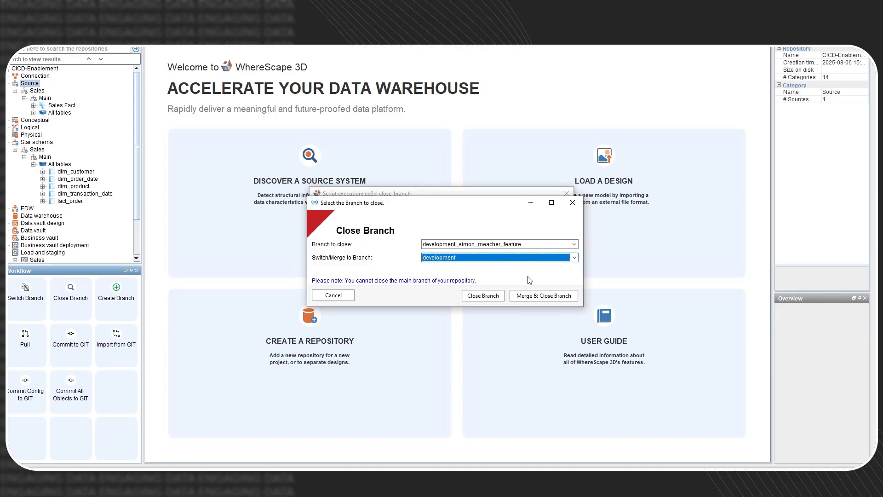
pyautogui.click(541, 297)
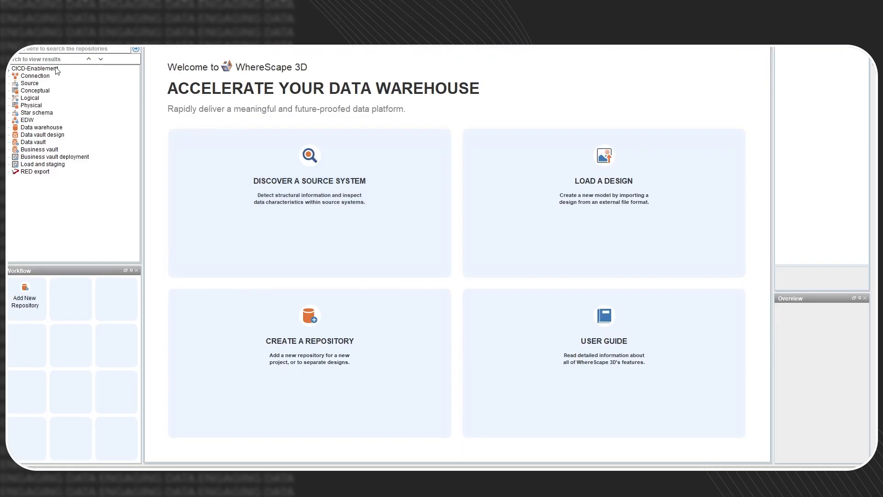
# Check the active branch and commit in the repository information of CICD-Enablement.
pyautogui.rightClick(51, 68)
pyautogui.click(78, 166)
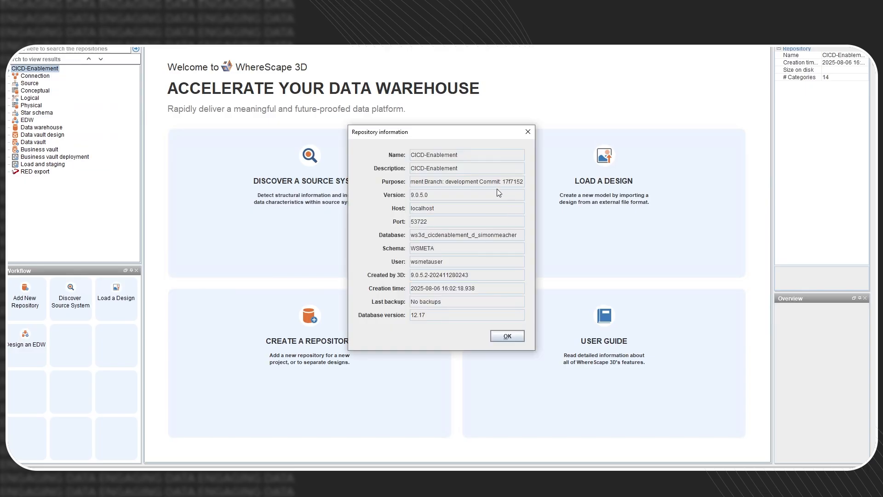
pyautogui.moveTo(477, 182); pyautogui.dragTo(446, 181)
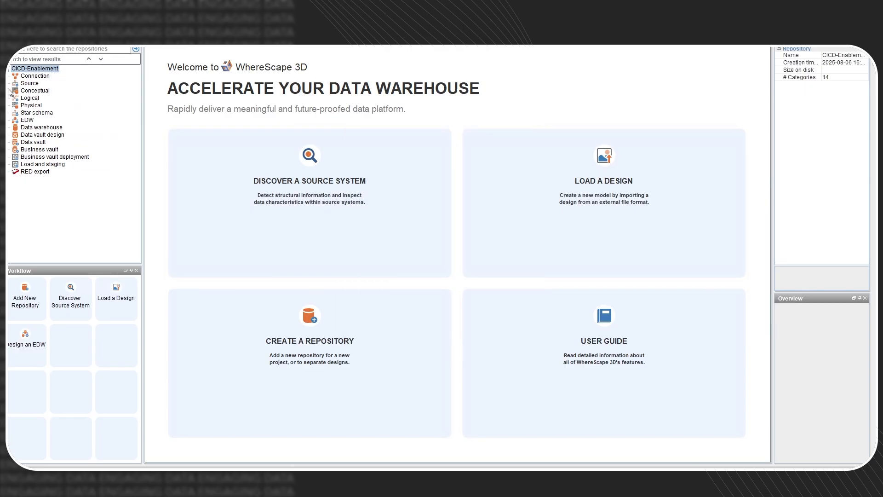
# Open the Main version of the Sales star schema and review the decimal transformation on the sale_amount column of fact_order.
pyautogui.click(9, 112)
pyautogui.click(14, 120)
pyautogui.rightClick(45, 128)
pyautogui.click(51, 136)
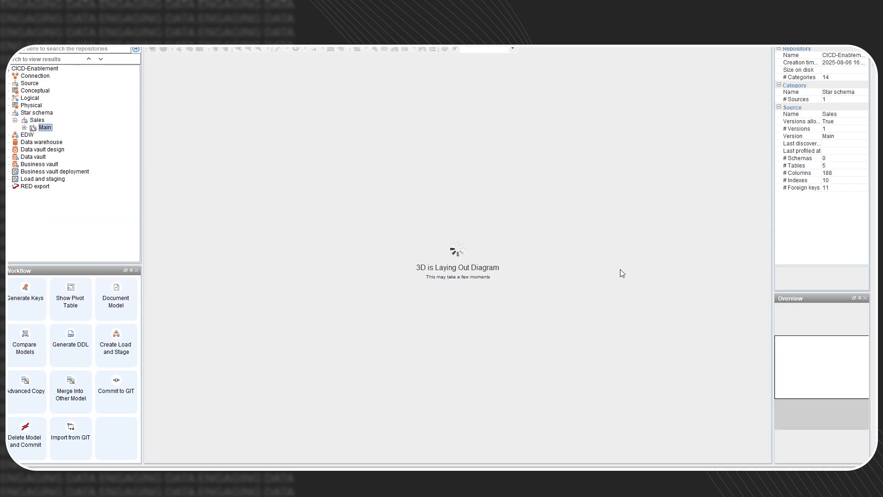
pyautogui.click(712, 251)
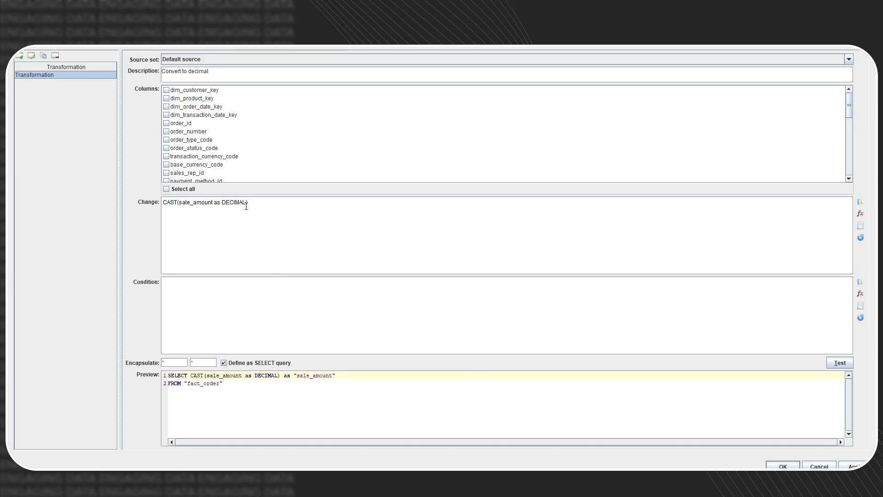
pyautogui.moveTo(247, 204); pyautogui.dragTo(222, 204)
pyautogui.click(310, 201)
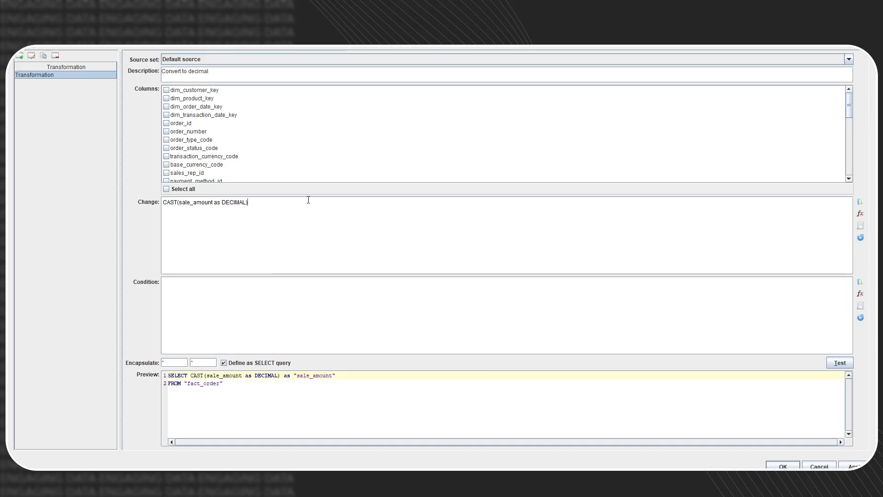
pyautogui.click(820, 465)
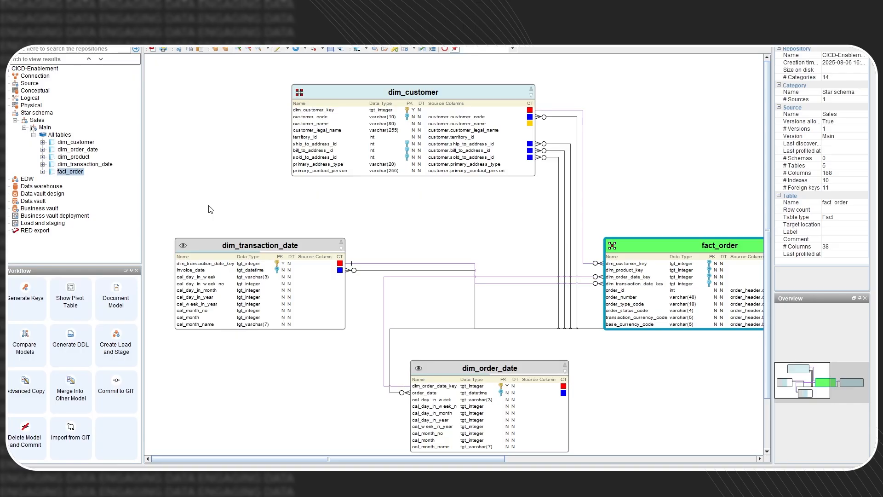
# Expand the RED export category and its Sales model to check the available versions.
pyautogui.click(10, 230)
pyautogui.click(15, 237)
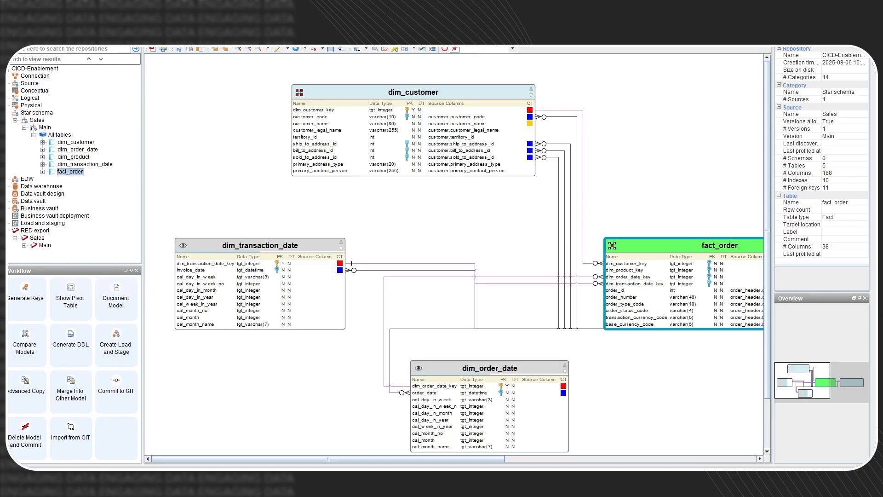